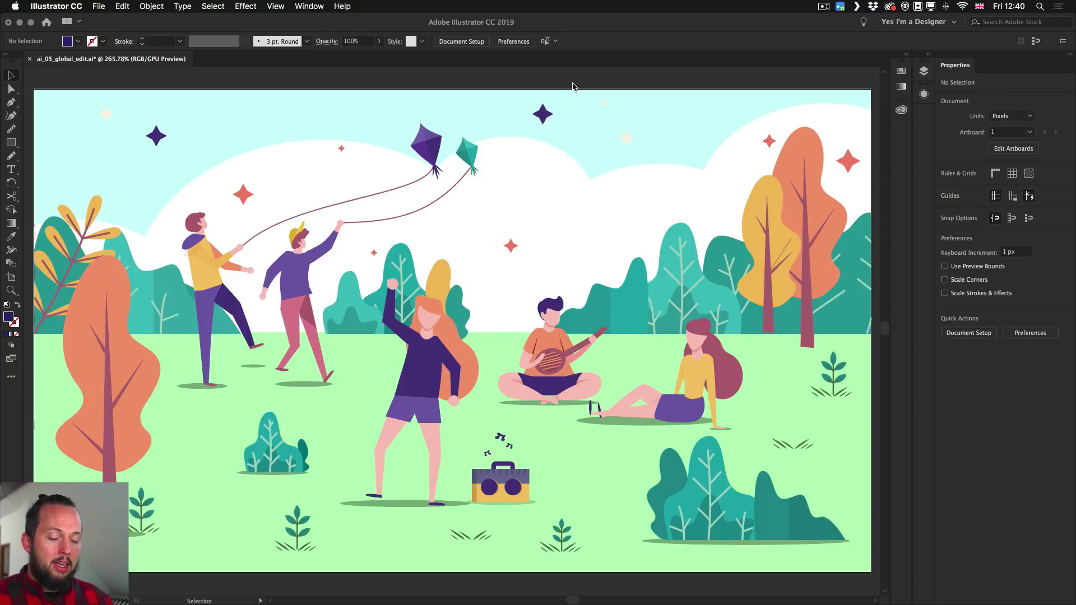
Select the small purple star at upper left with Direct Selection and zoom in on it.
key(a)
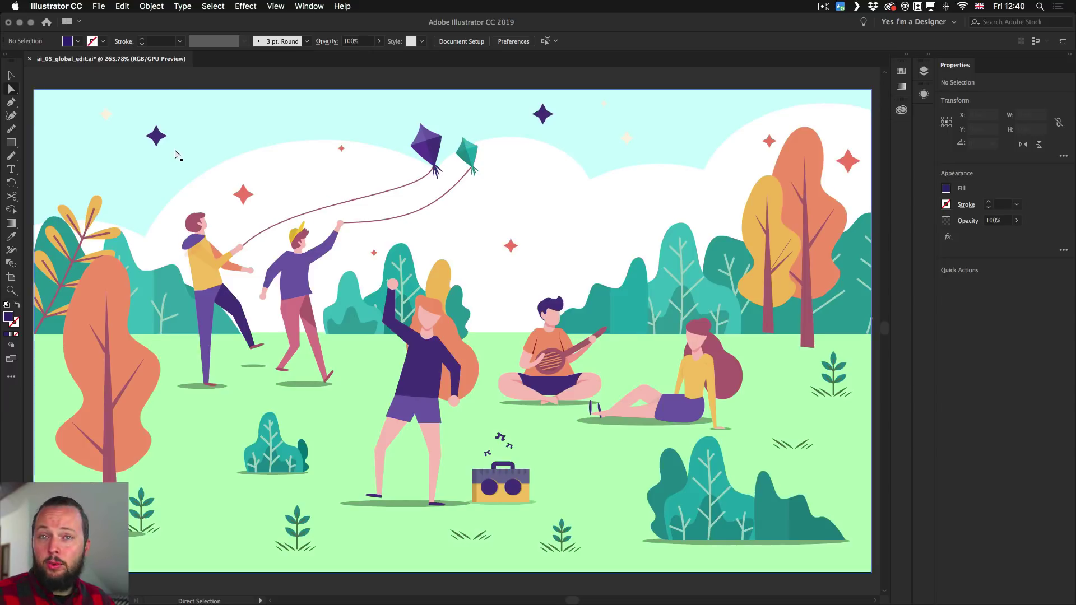
click(156, 136)
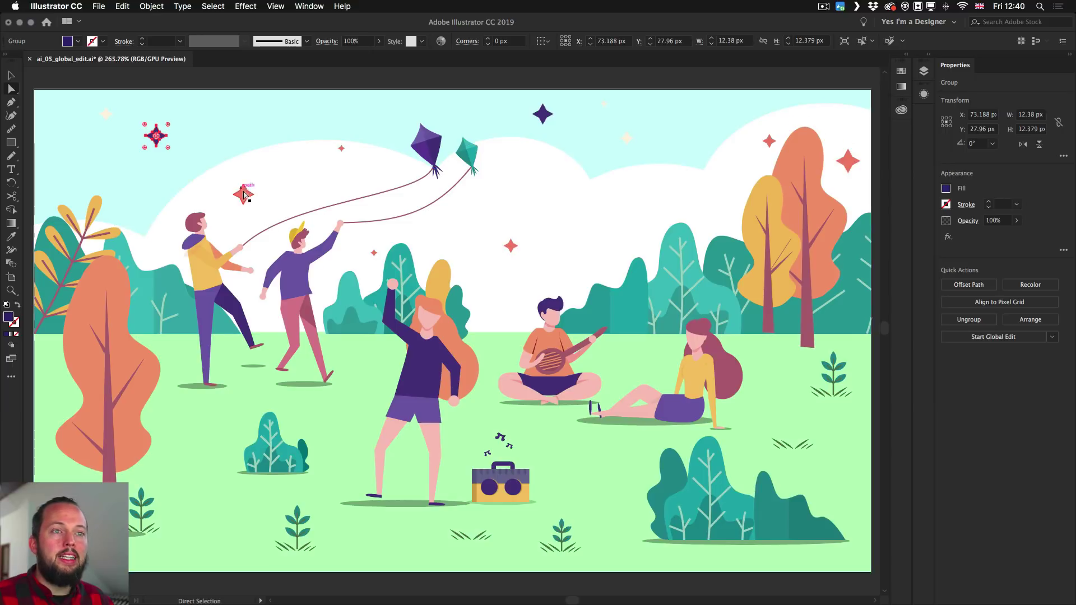
key(z)
click(249, 145)
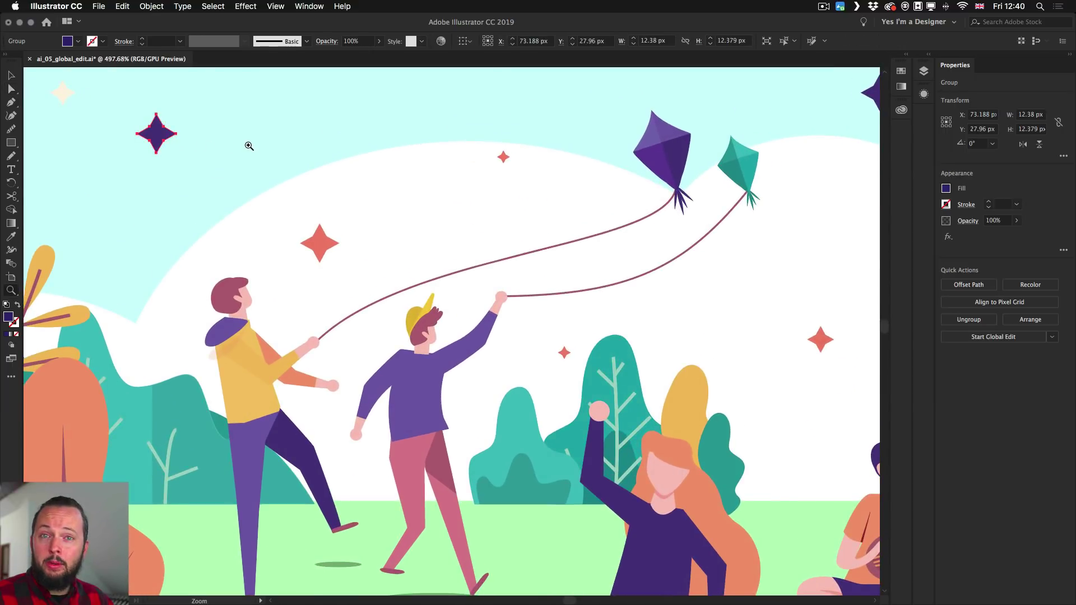
scroll(237, 144, up, 2)
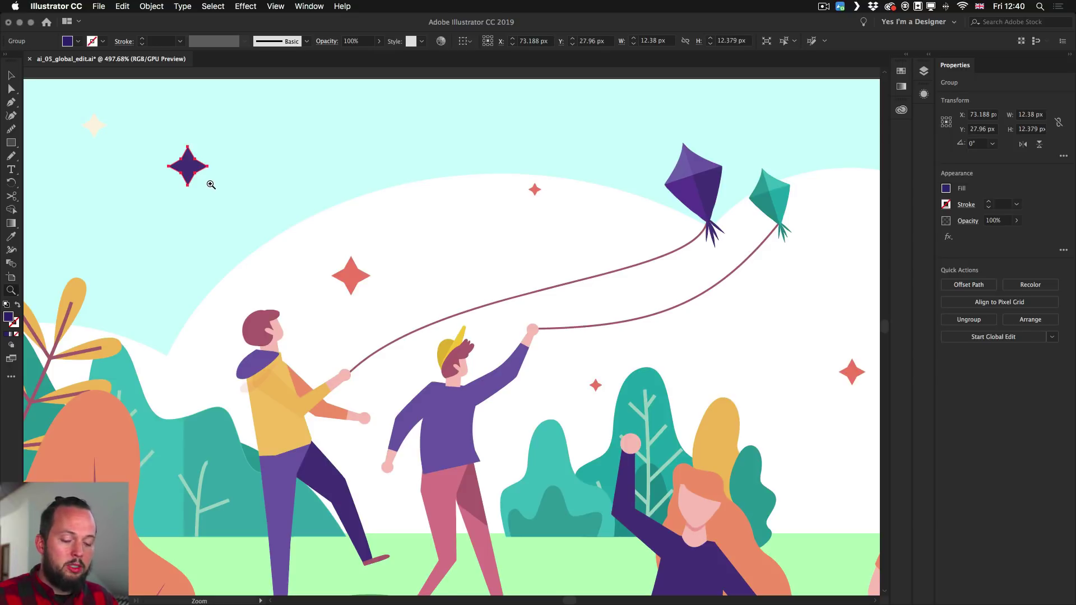
key(v)
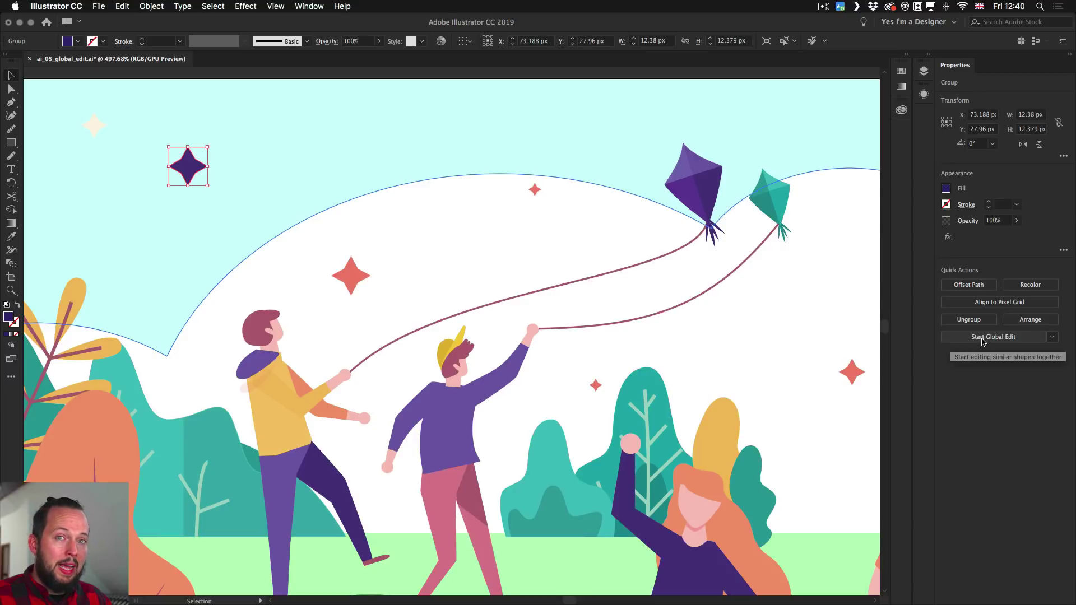
click(1053, 338)
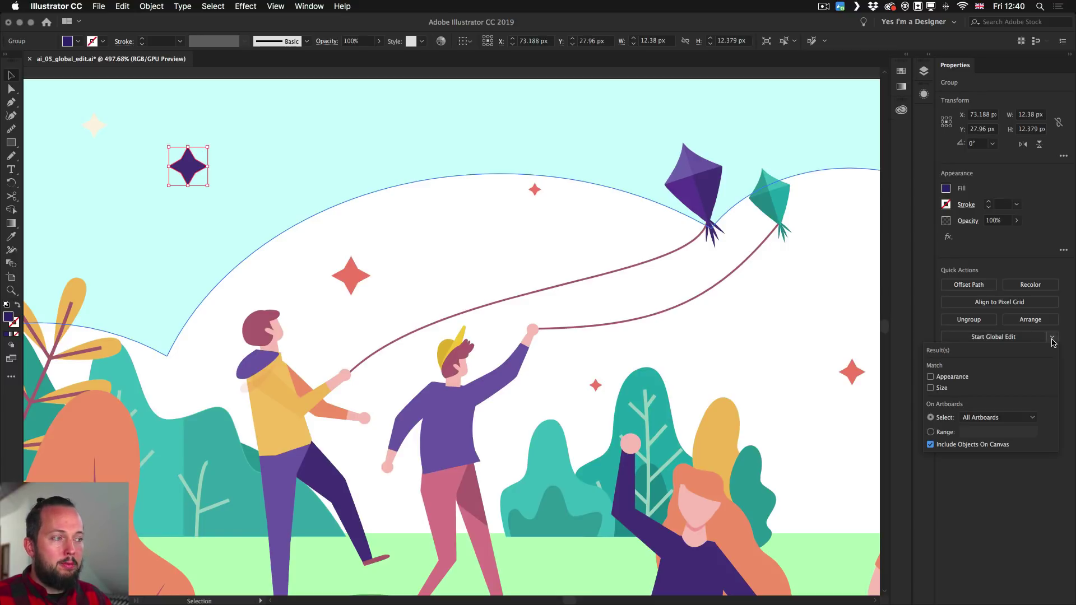
click(999, 422)
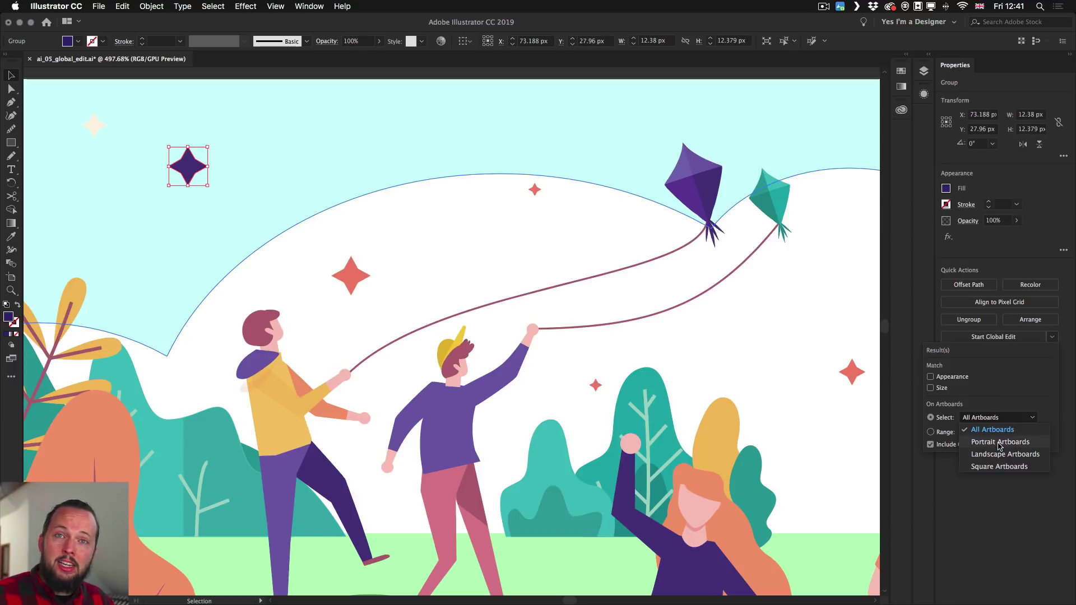
click(1013, 396)
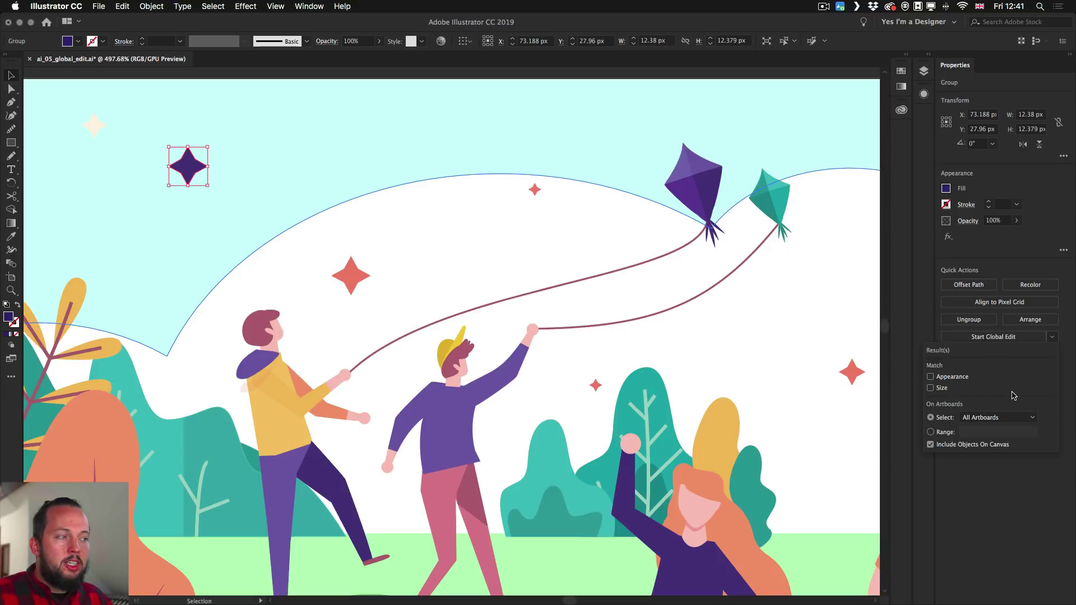
click(951, 434)
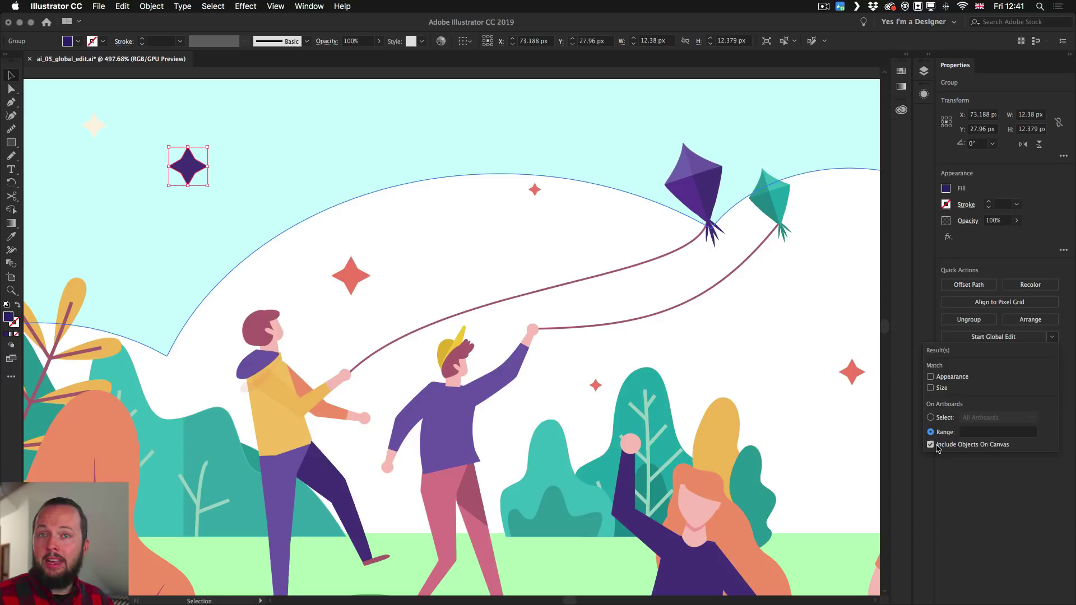
click(945, 420)
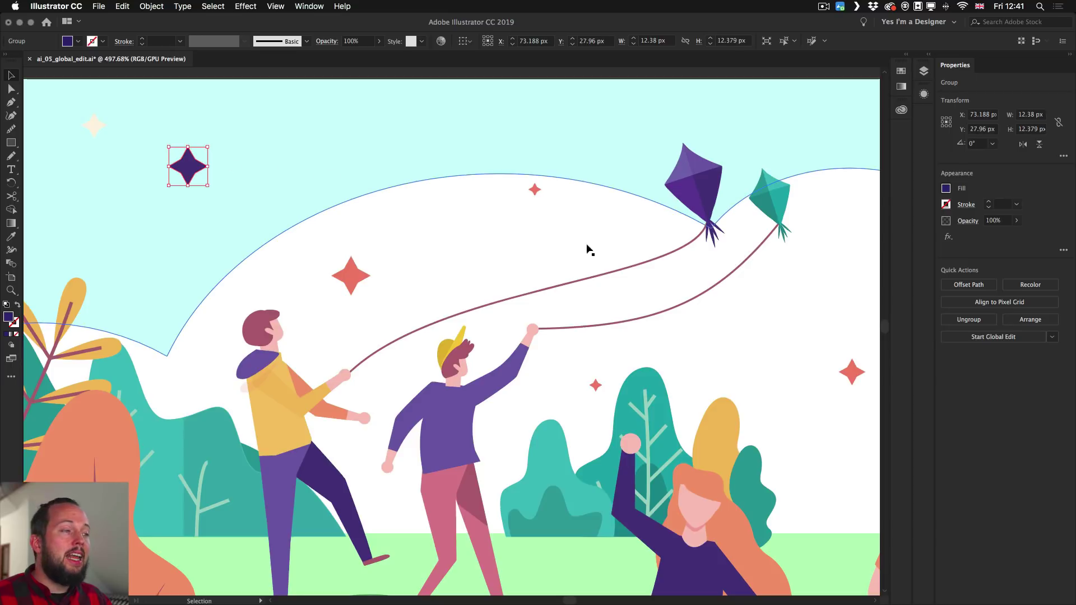
Start Global Edit on the purple star, fit the artboard, then zoom into the top-left star.
click(989, 338)
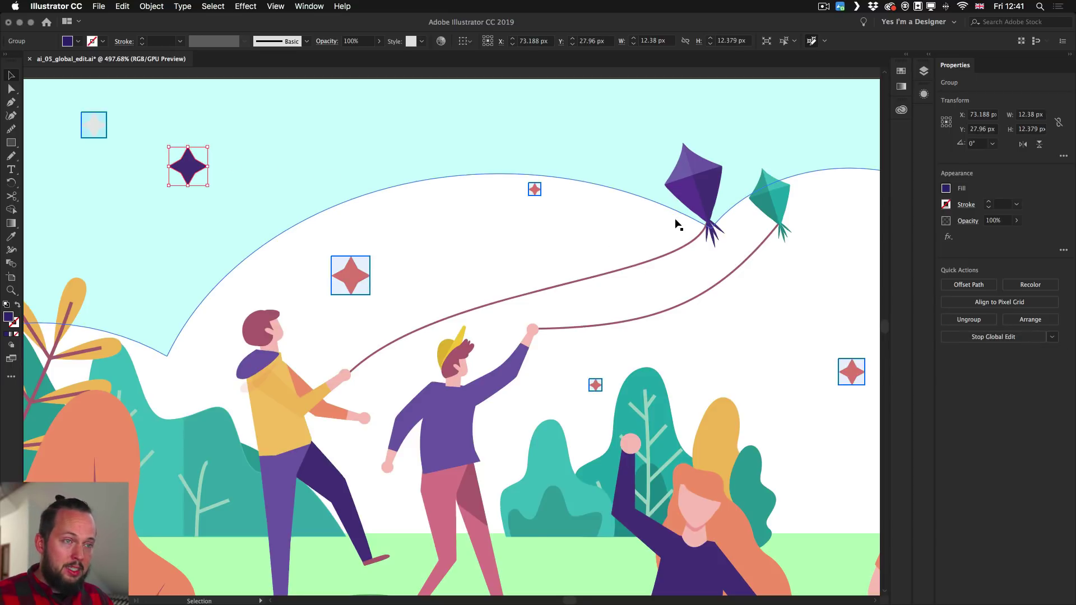
key(super+0)
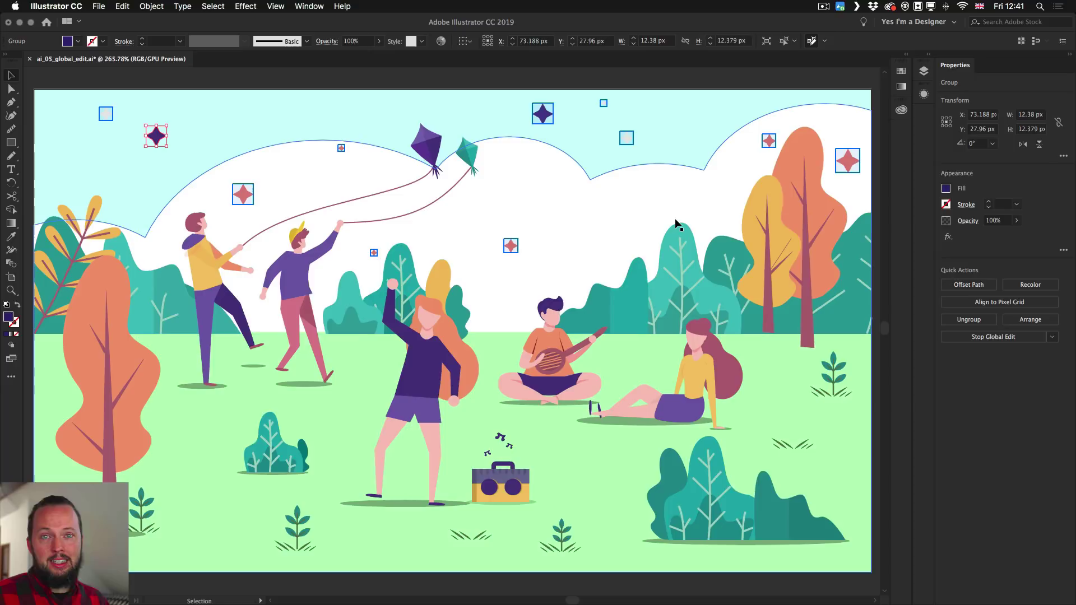
key(z)
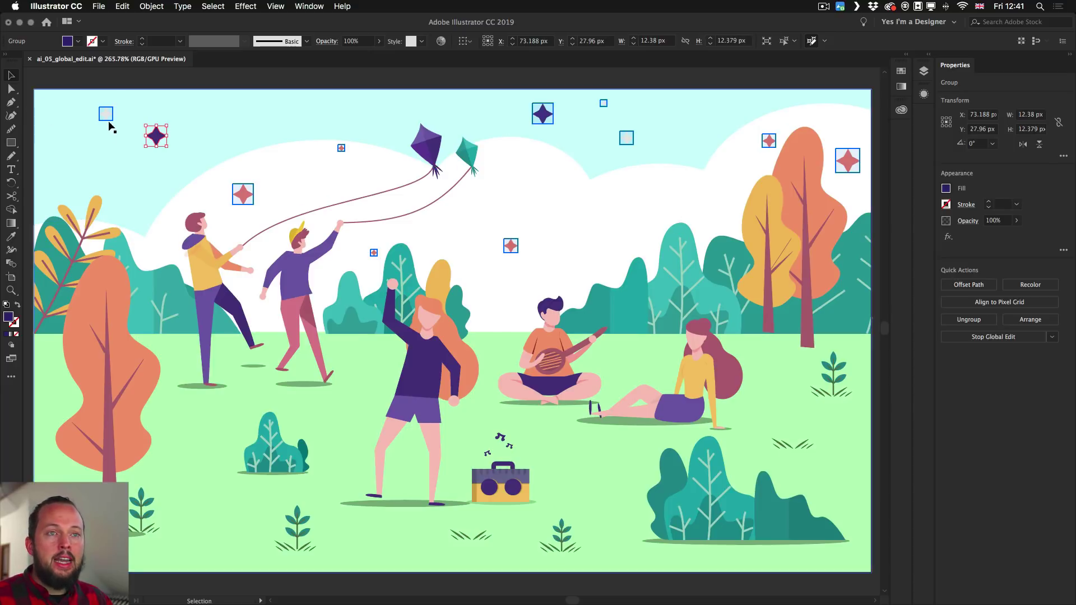
drag(124, 115, 255, 142)
scroll(258, 142, up, 2)
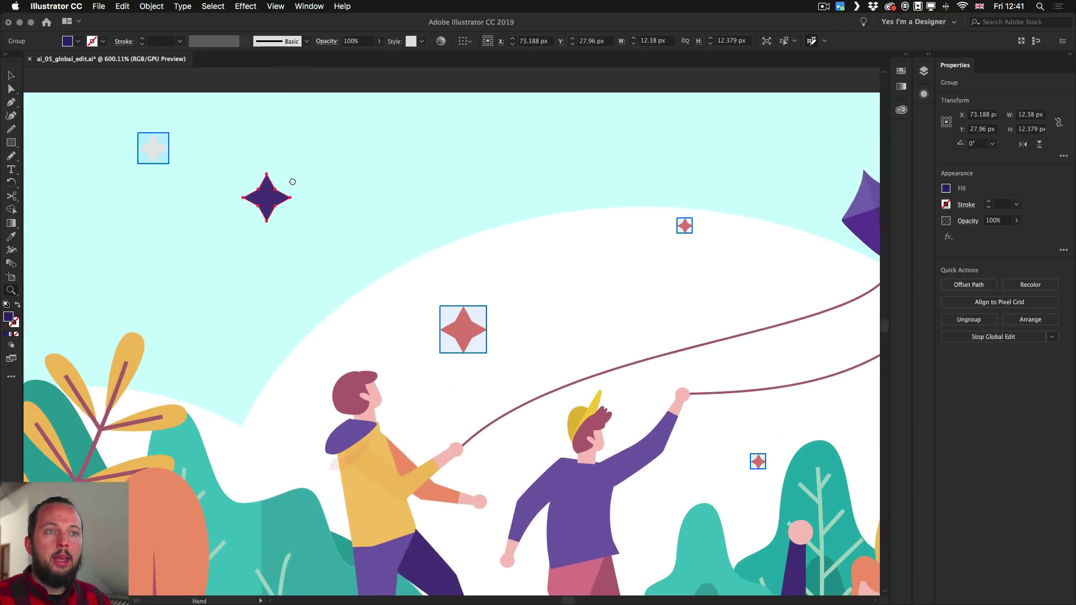
Drag the star's right anchor point outward, then pull it back in.
key(a)
click(278, 201)
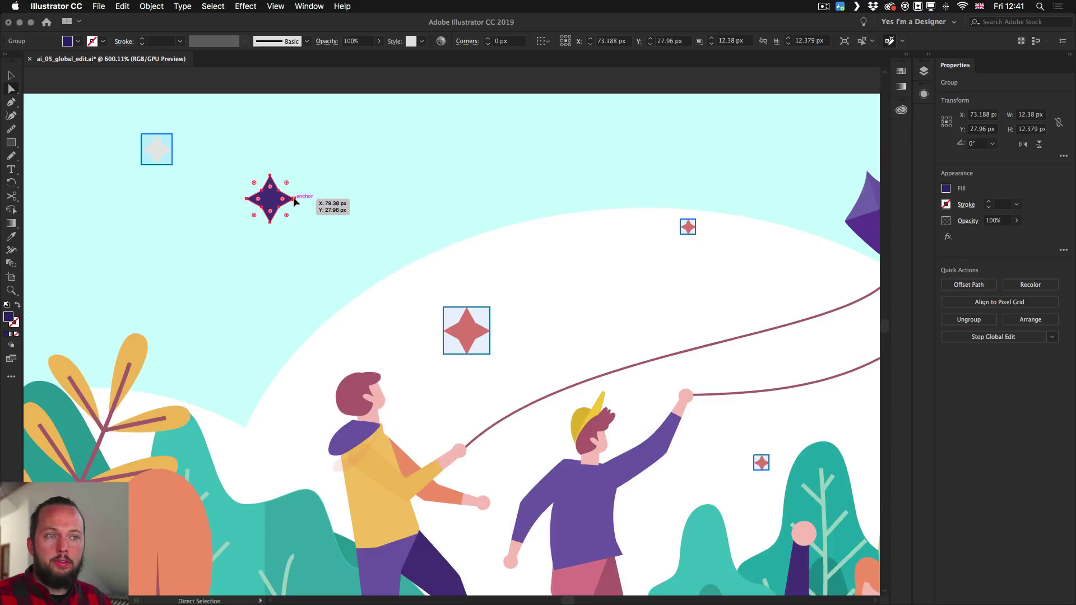
drag(293, 199, 328, 199)
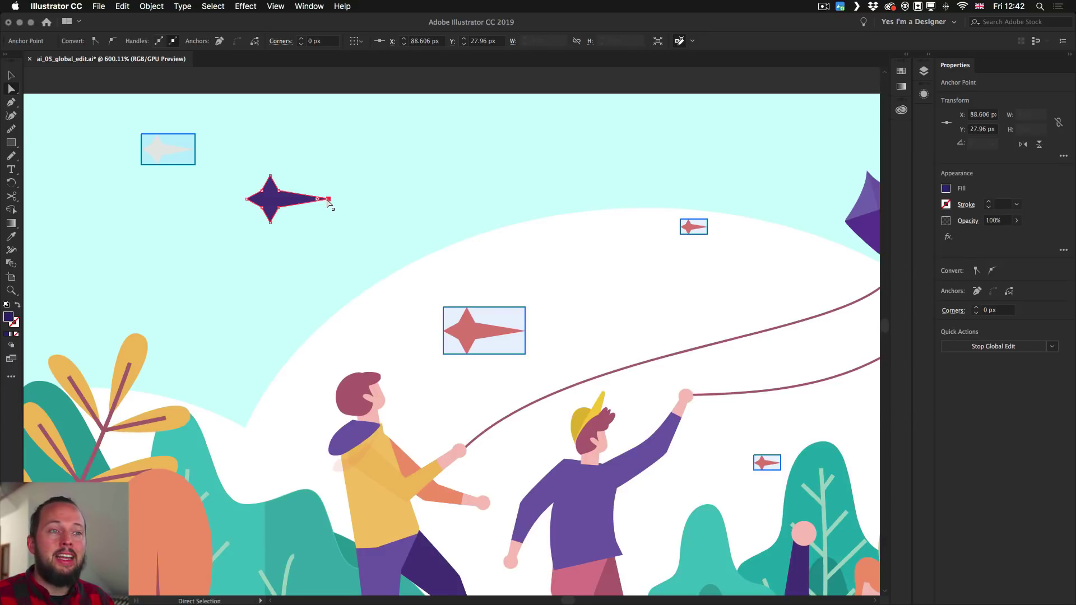
drag(329, 200, 298, 203)
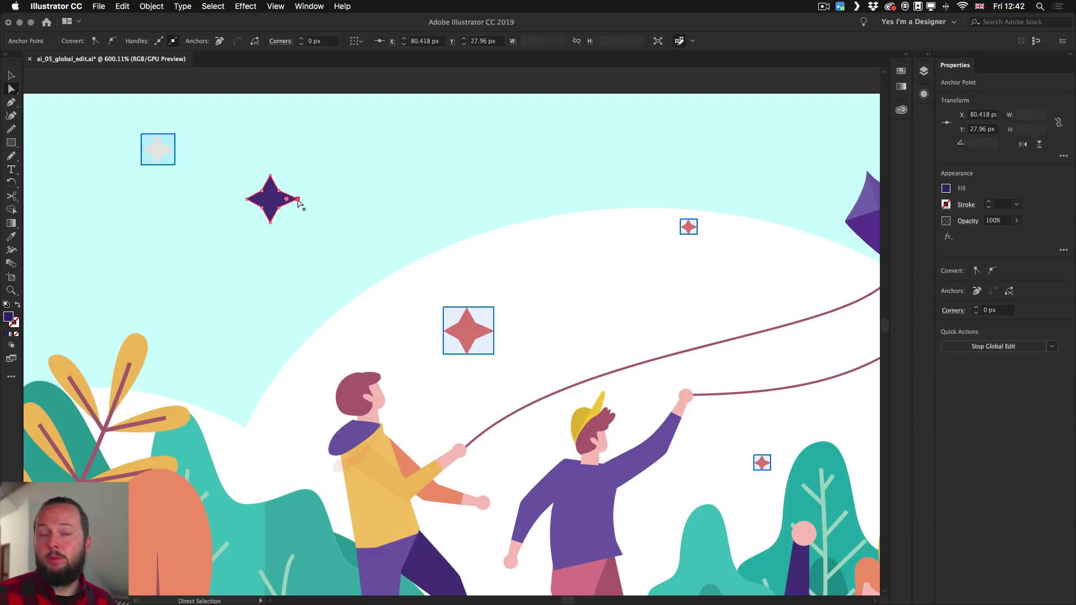
Stretch the star's right point outward again and rotate it about 30° counter-clockwise.
drag(300, 203, 330, 203)
key(v)
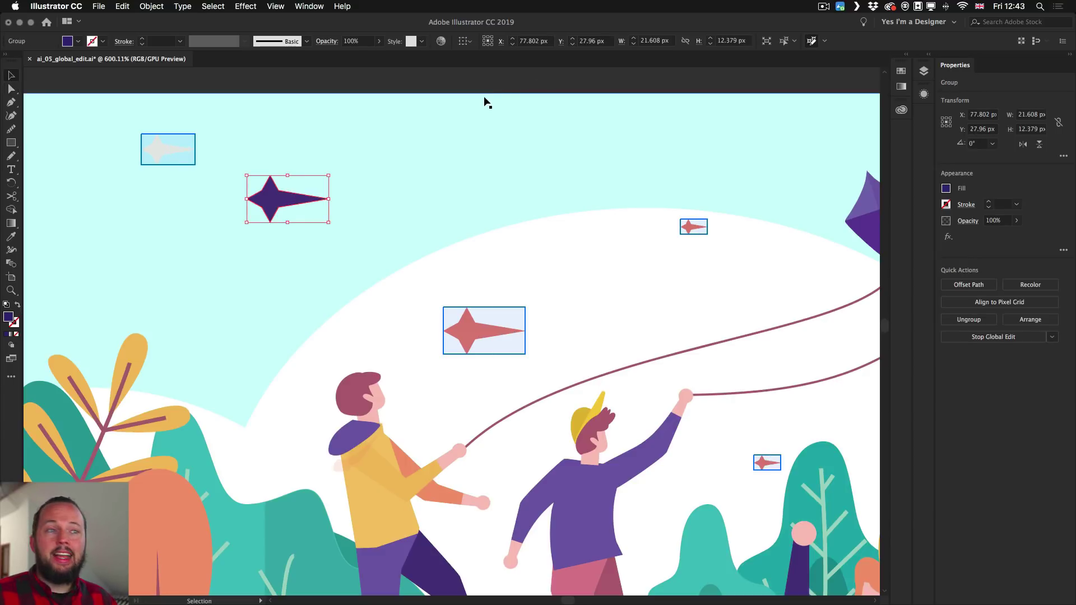
key(r)
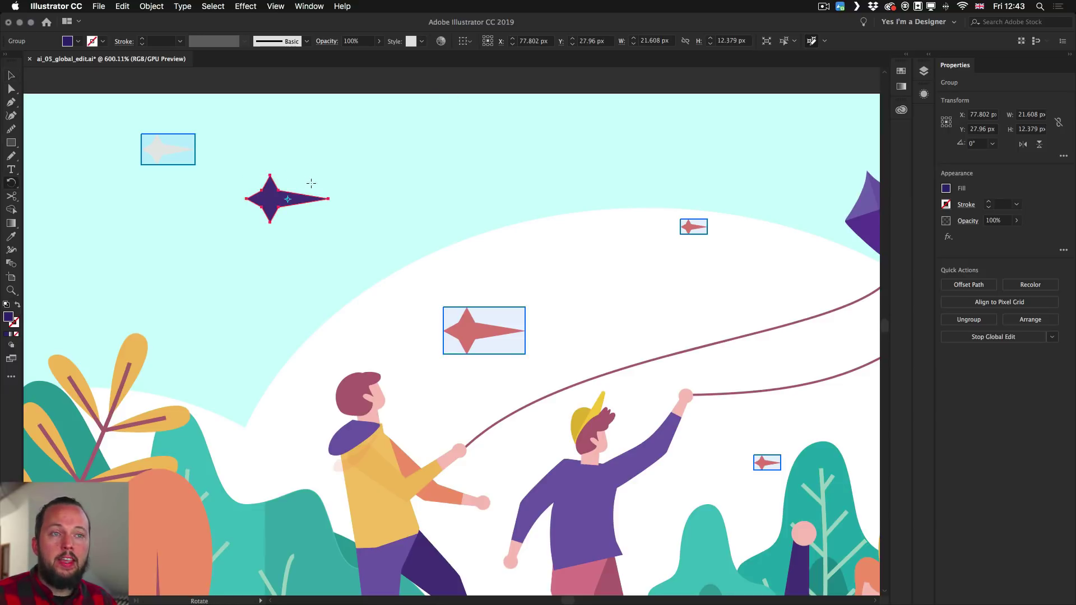
drag(335, 180, 258, 238)
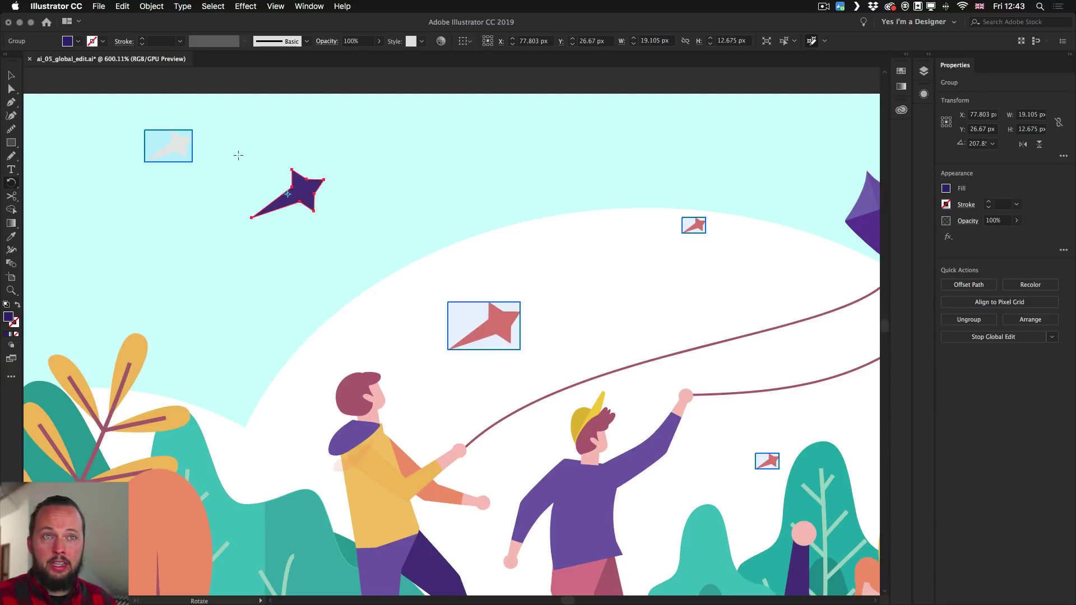
click(78, 42)
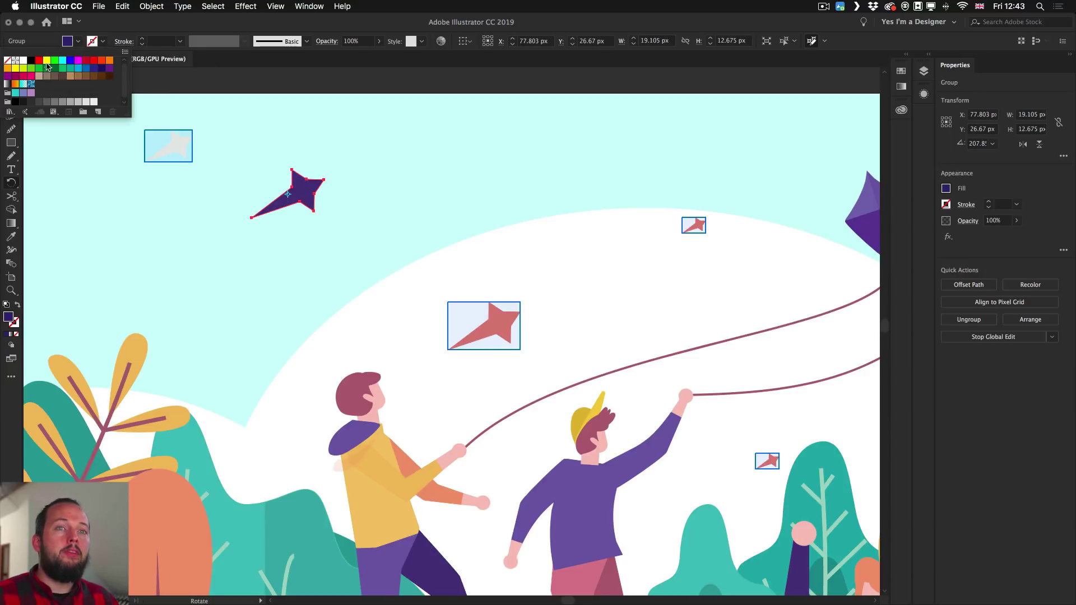
click(78, 60)
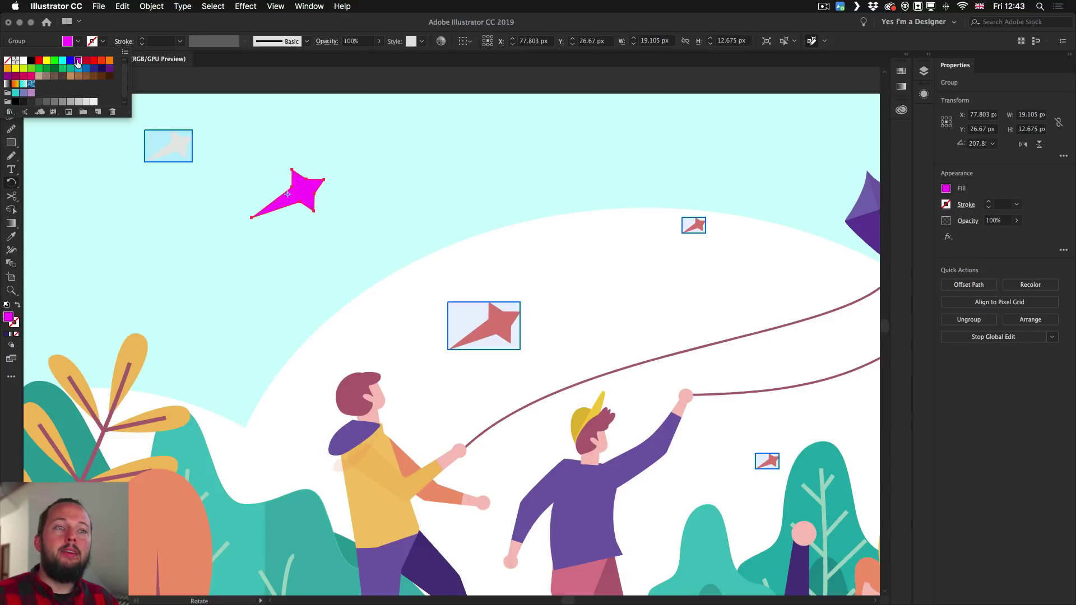
click(267, 27)
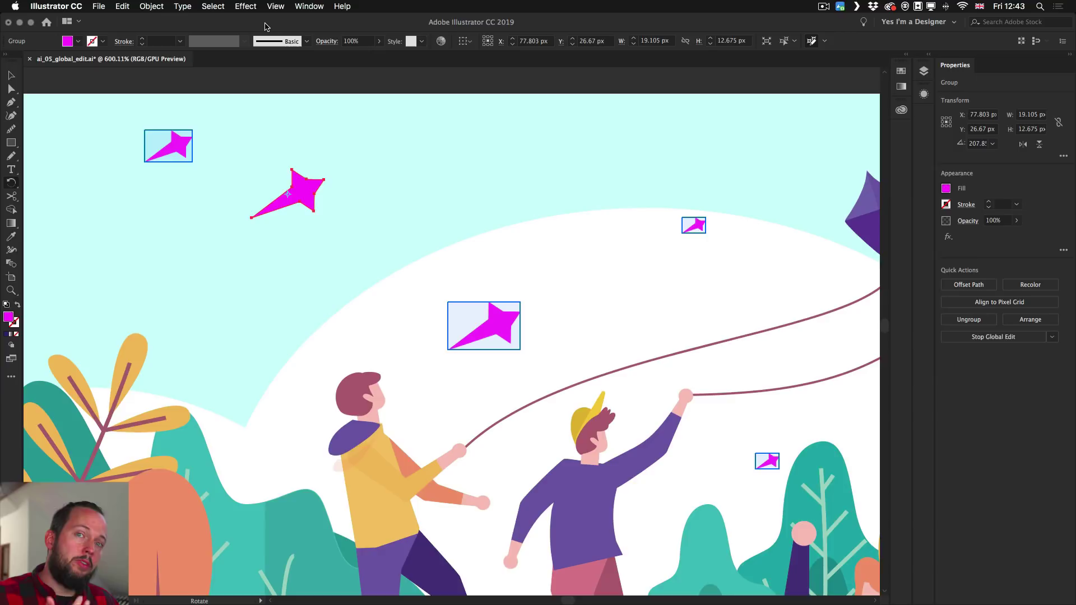
key(super+0)
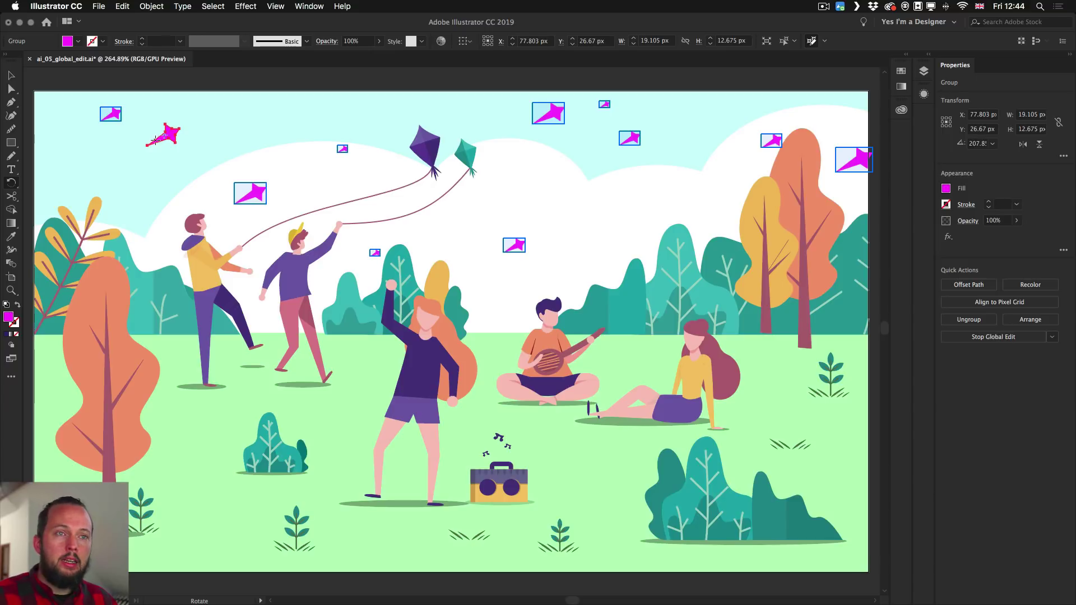
Undo the magenta fill on the kites and stop the Global Edit.
key(super+z)
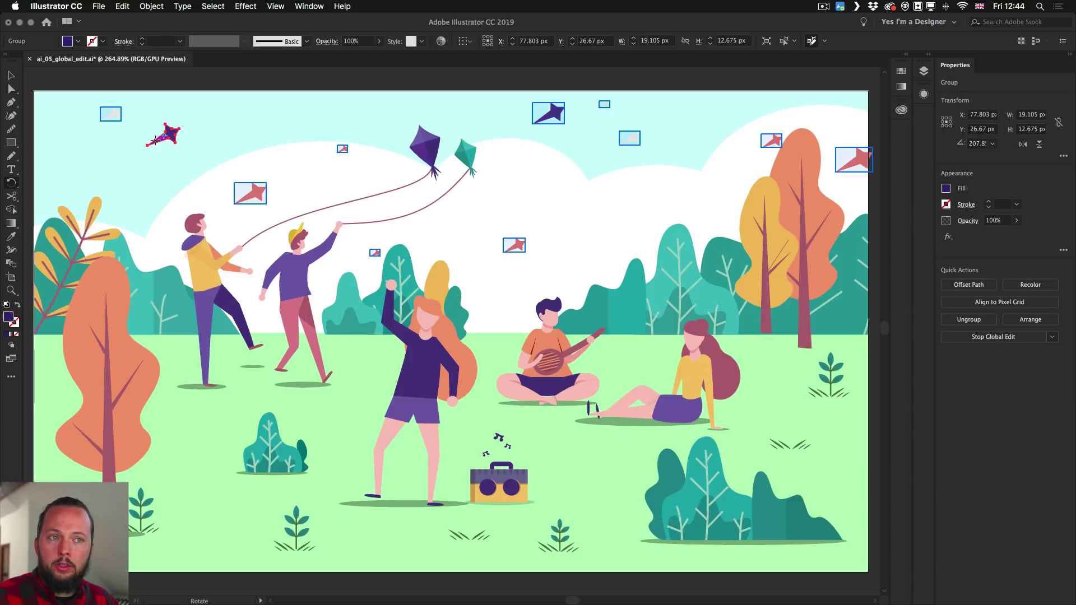
click(996, 337)
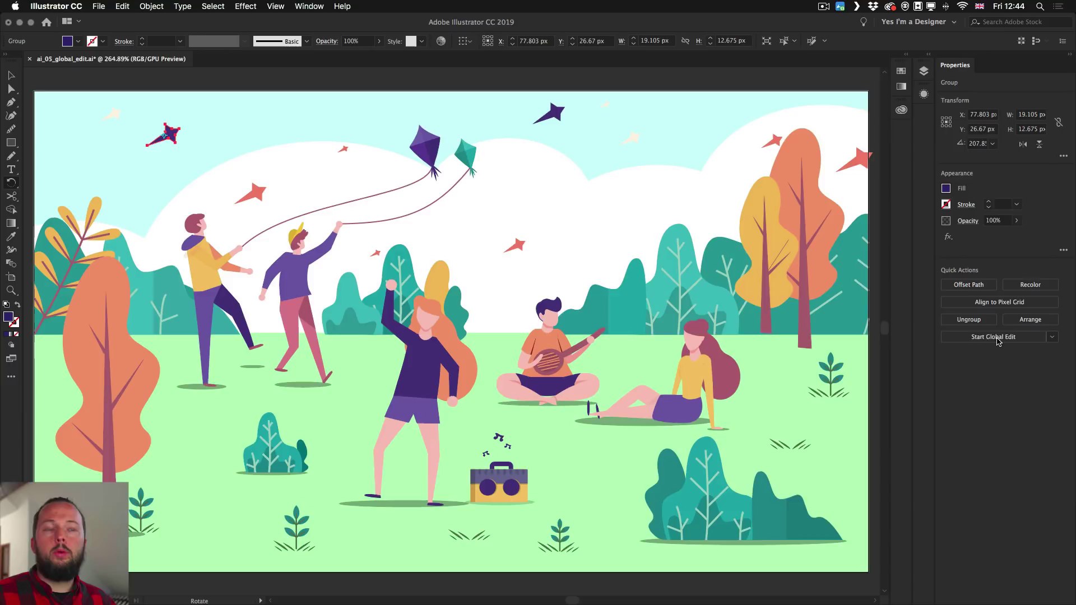
key(v)
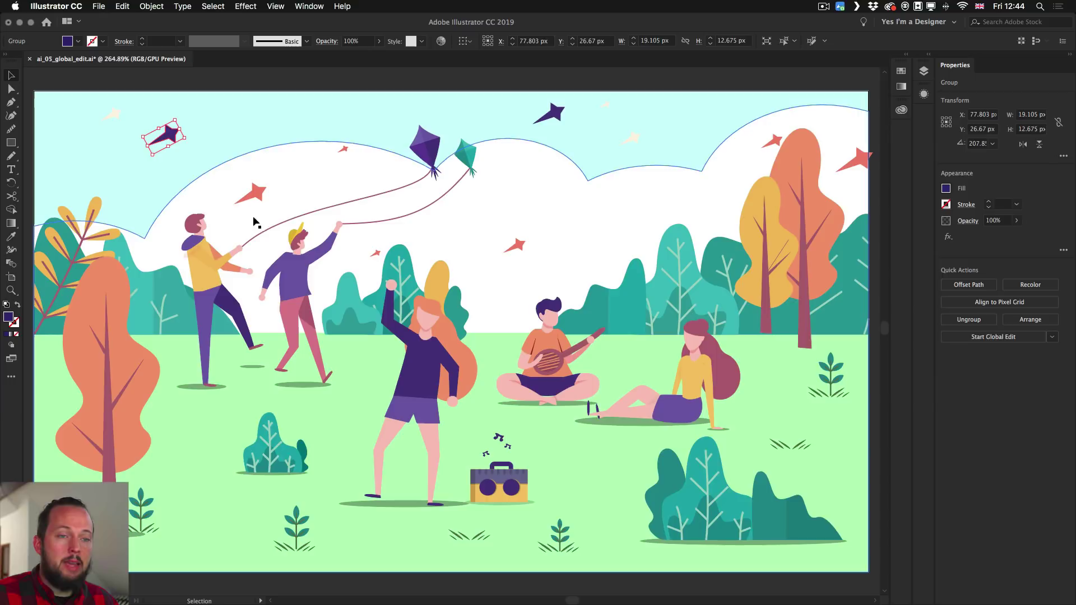
Select the left orange tree's outline path and start Global Edit on all matching trees.
key(a)
click(125, 348)
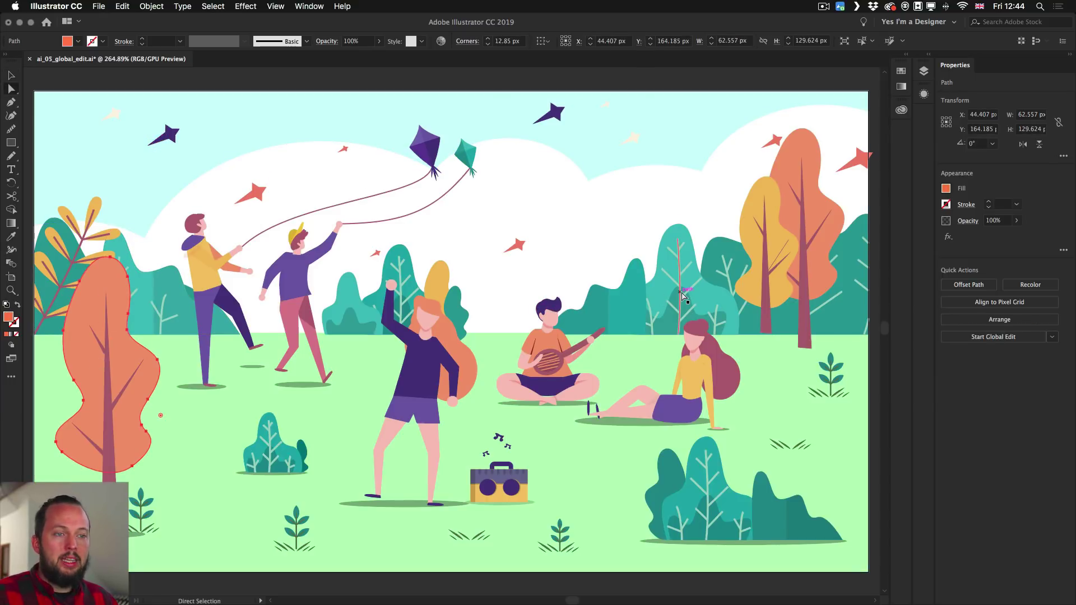
click(978, 338)
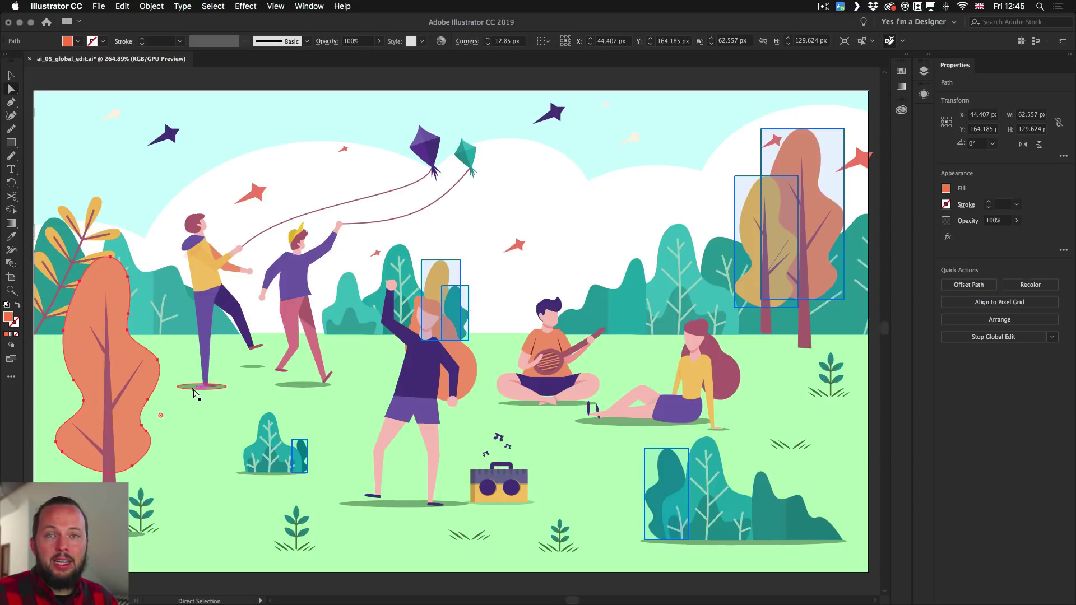
click(151, 6)
Simplify the tree outline with Object > Path > Simplify using Straight Lines, previewed.
mouse_move(203, 248)
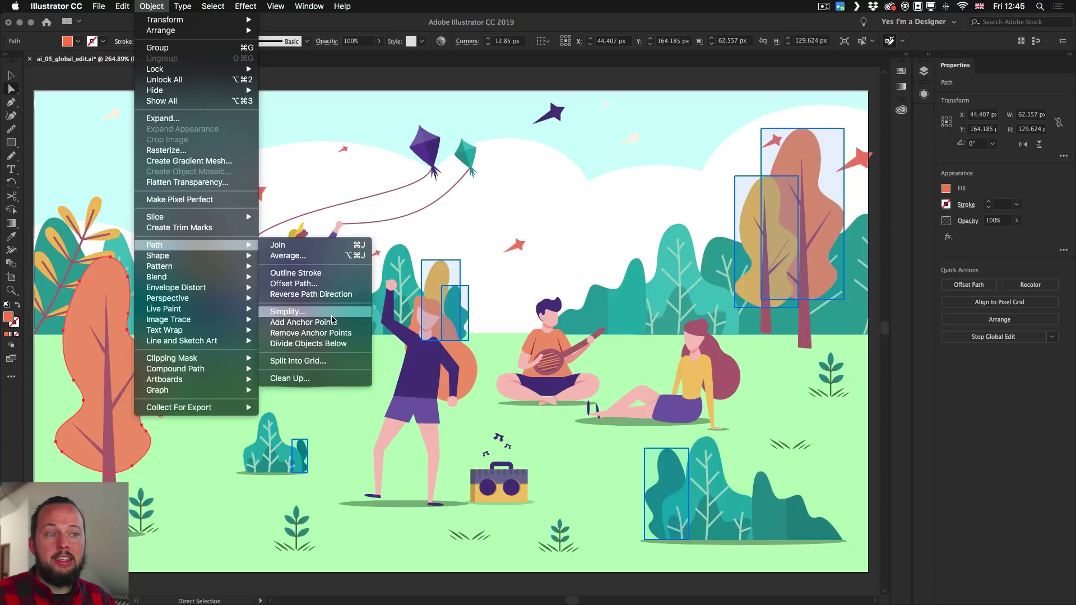
click(334, 313)
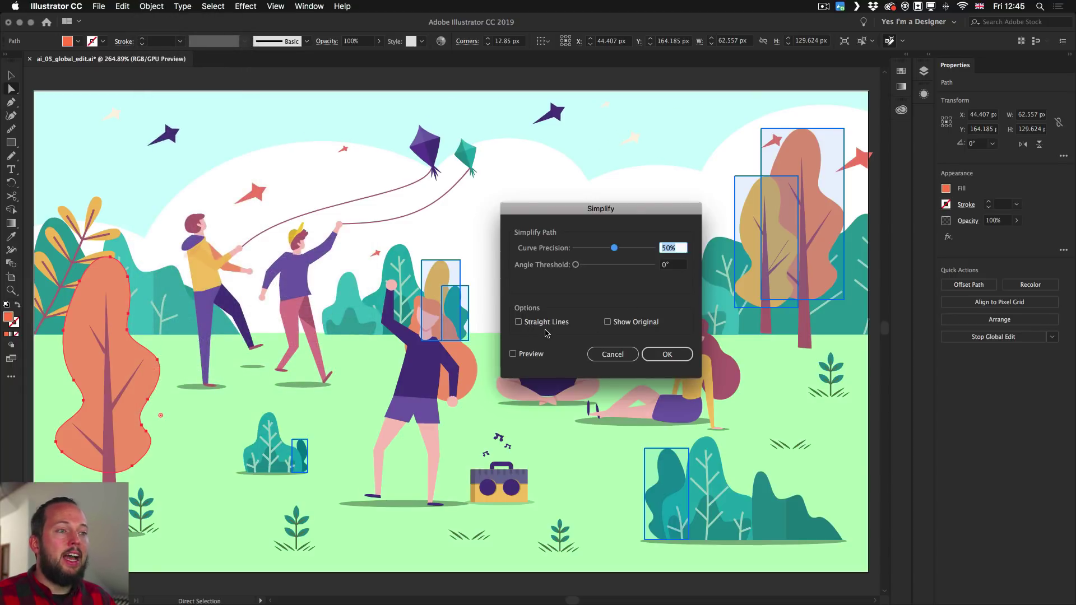
click(542, 324)
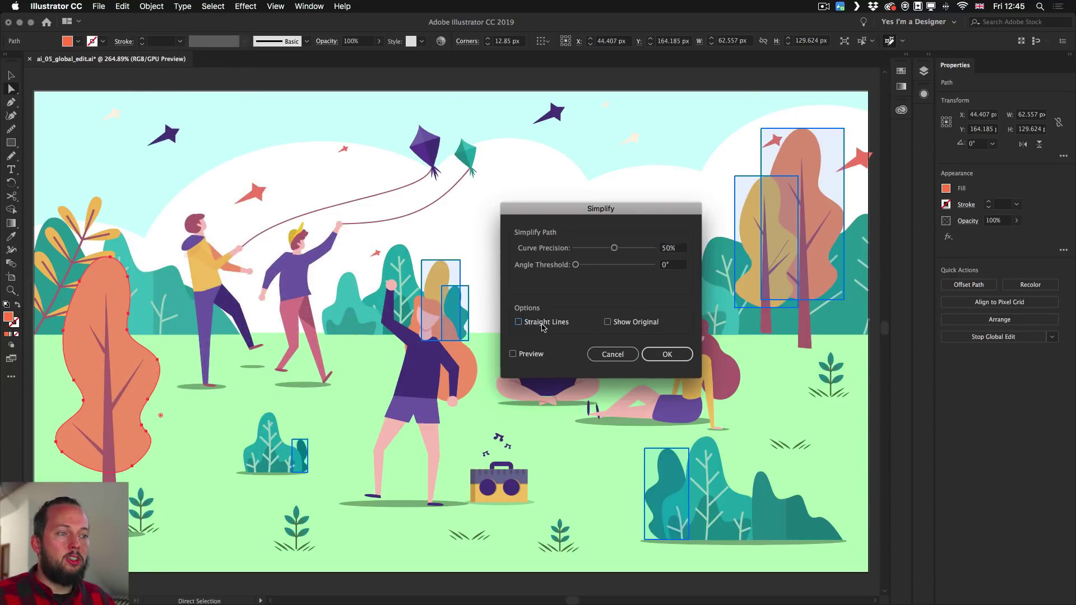
click(514, 353)
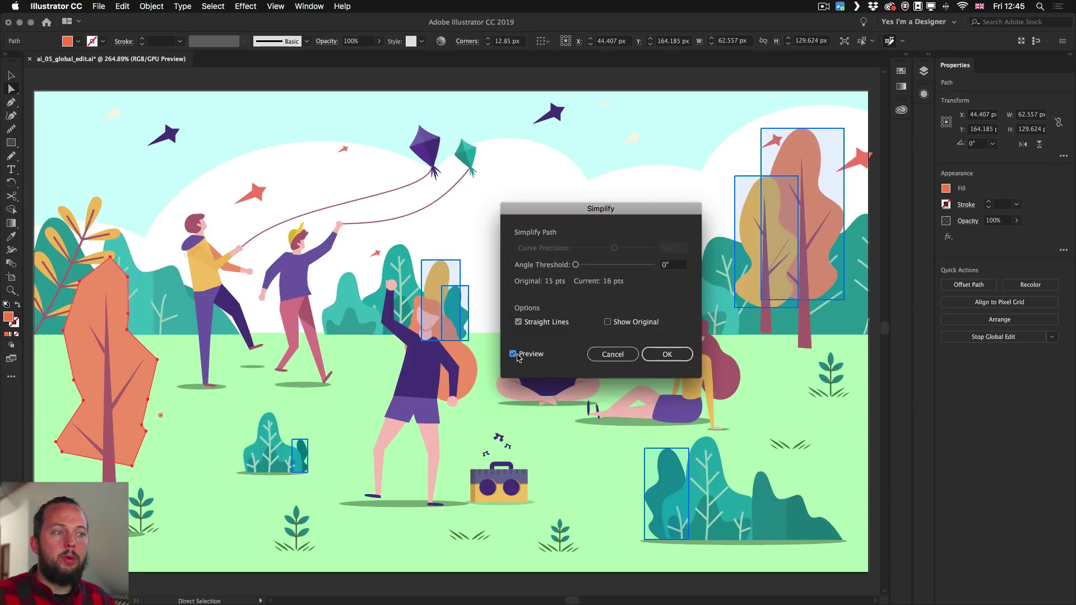
click(673, 354)
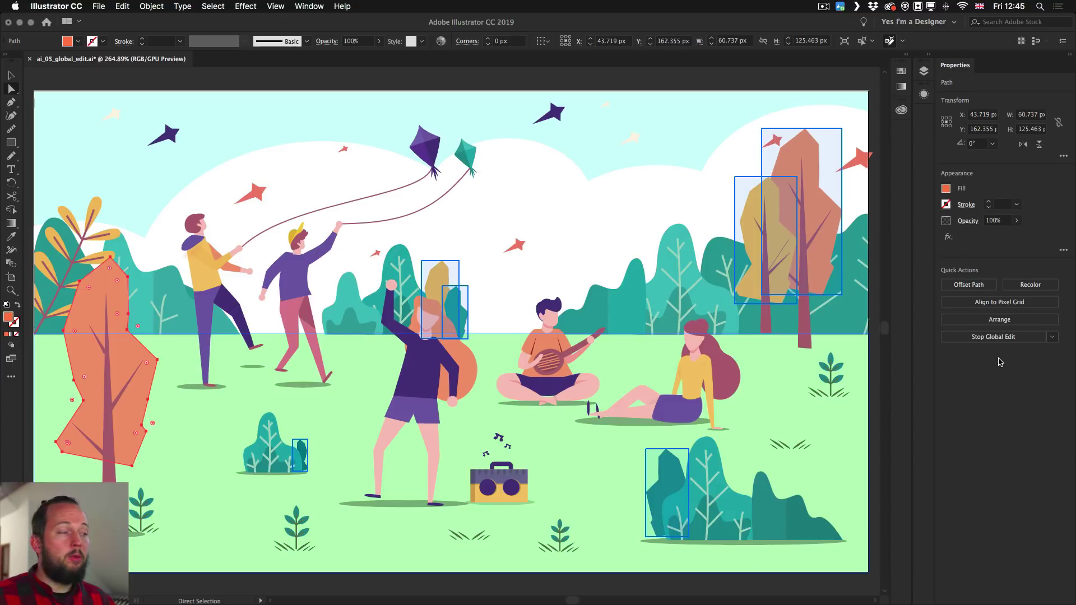
Stop Global Edit from the Properties panel's Quick Actions, releasing the linked tree canopies.
click(993, 337)
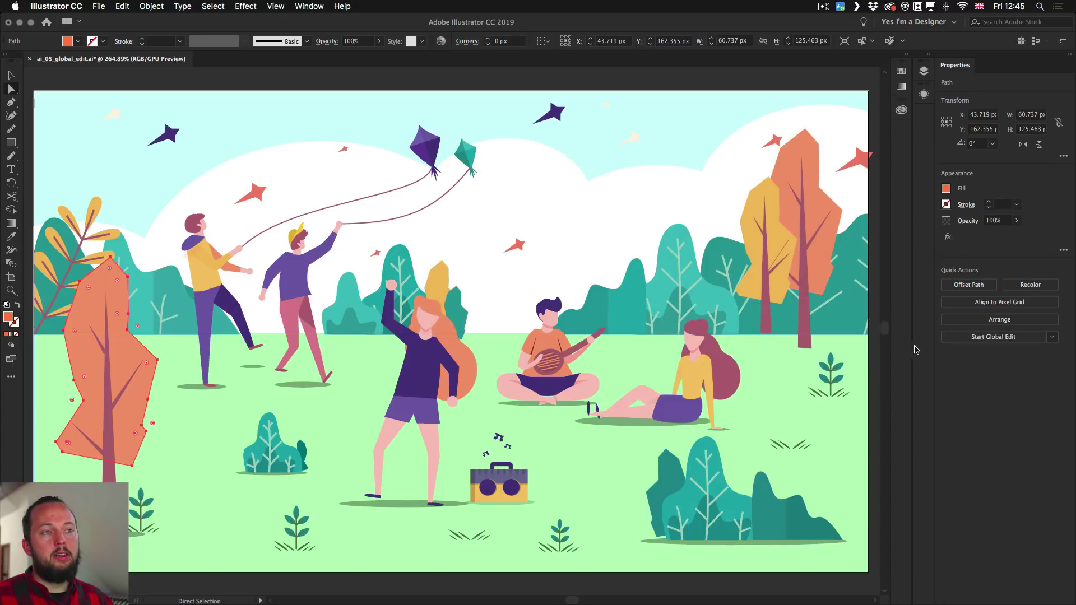